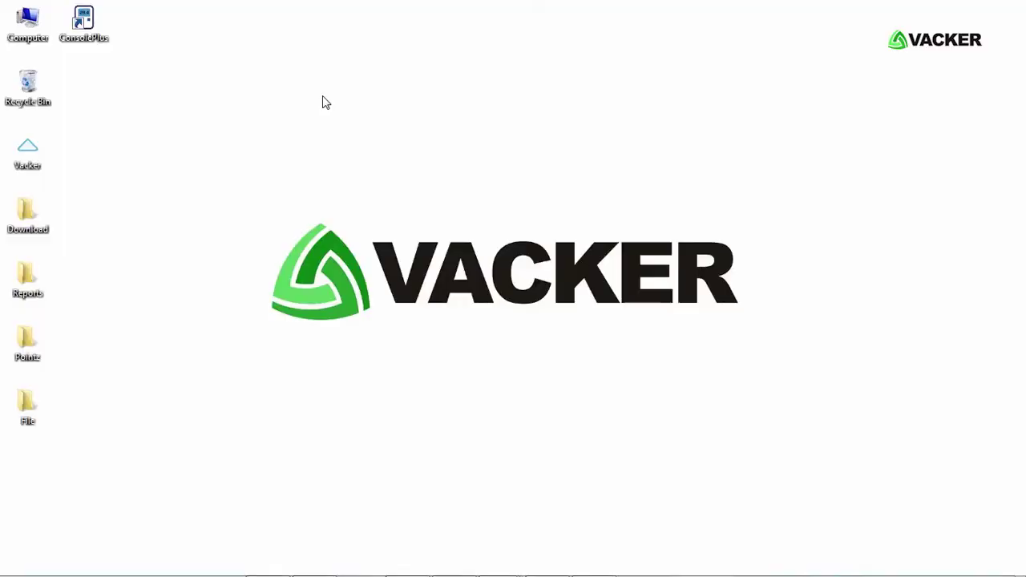
# Step: Launch ConsolePlus from the desktop and show the connected logger's Program settings
pyautogui.click(93, 17)
pyautogui.doubleClick(94, 17)
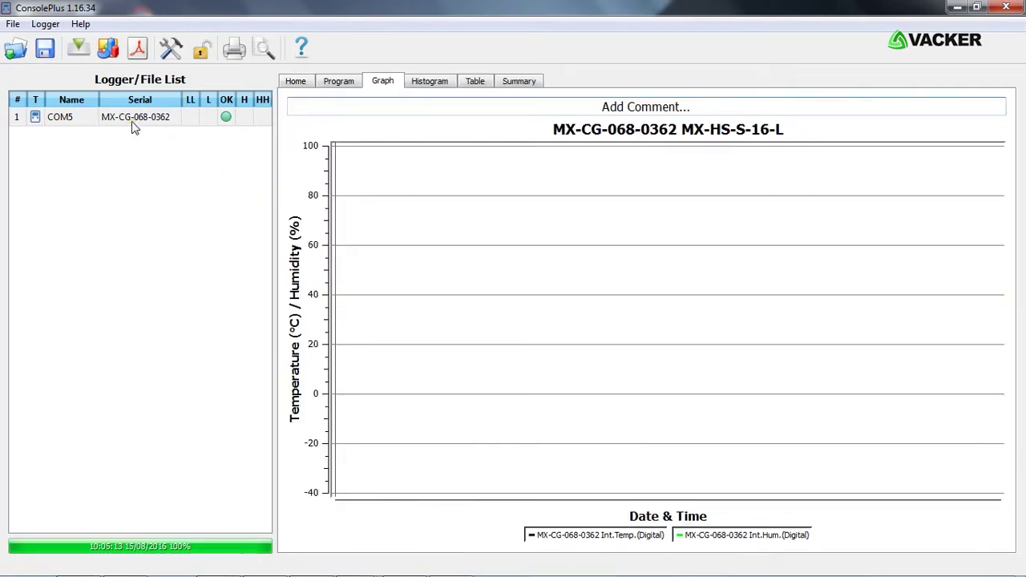
pyautogui.click(357, 87)
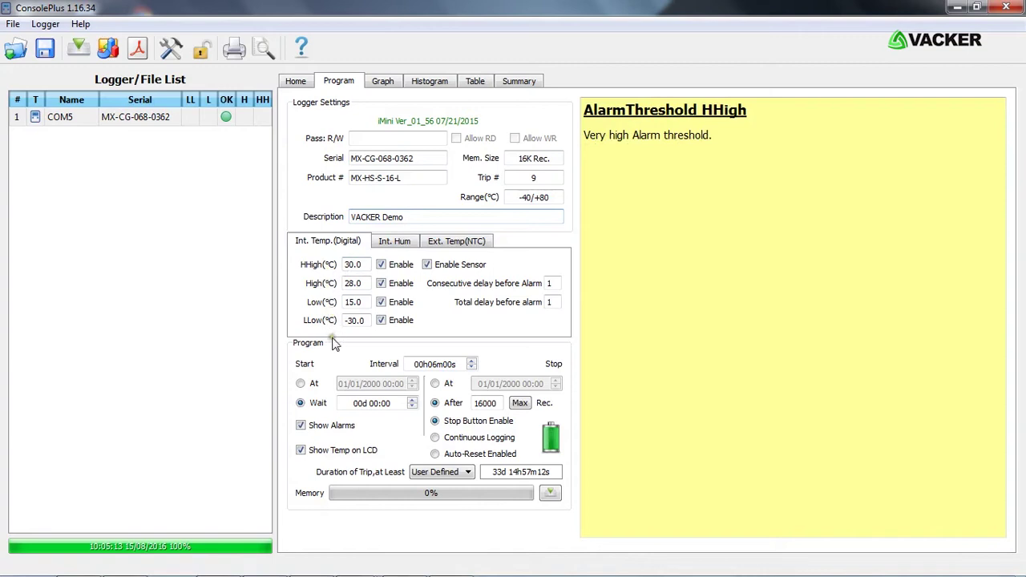
# Step: Keep all four temperature alarm limits enabled and set the HHigh threshold to 31.0 °C
pyautogui.click(399, 287)
pyautogui.click(398, 286)
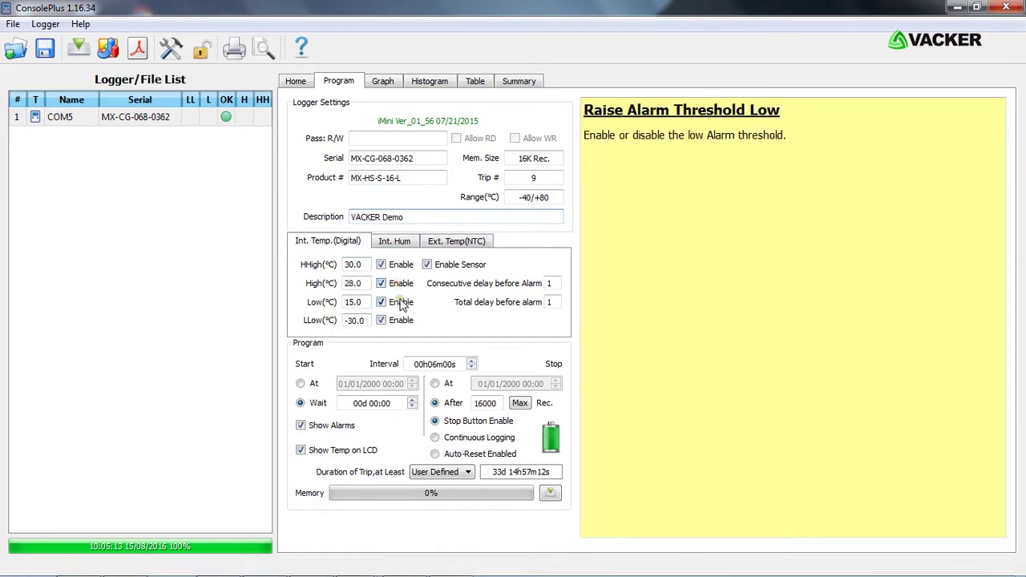
pyautogui.click(401, 302)
pyautogui.click(401, 302)
pyautogui.doubleClick(353, 264)
pyautogui.write('31')
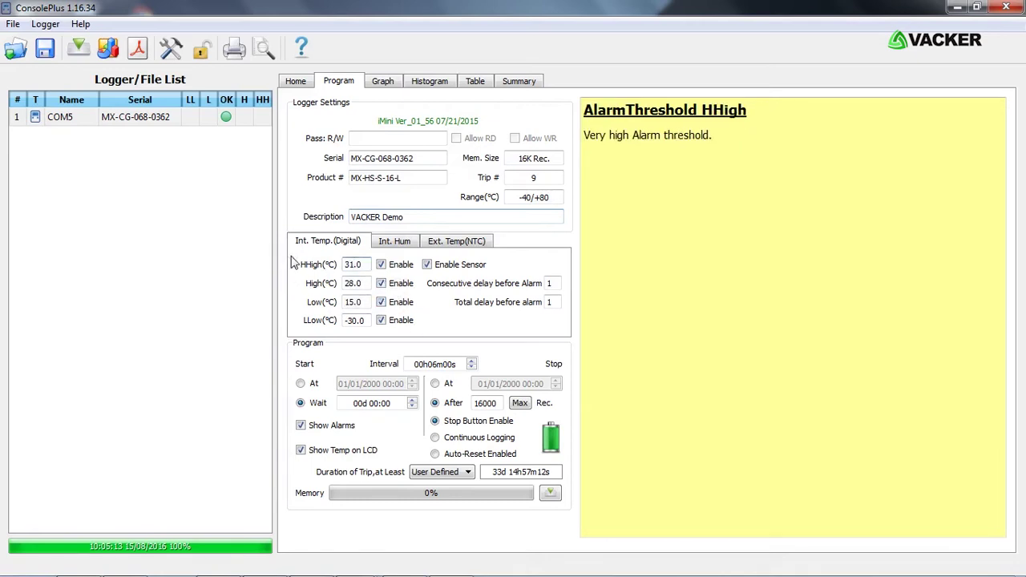
# Step: Review the Int. Hum and Ext. Temp(NTC) thresholds, then return to Int. Temp
pyautogui.click(396, 242)
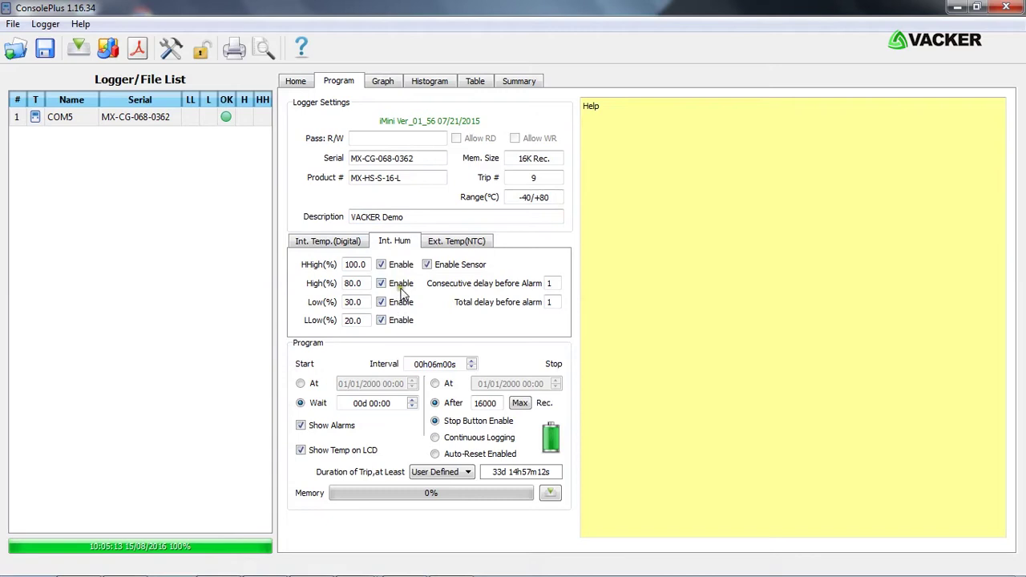
pyautogui.click(454, 241)
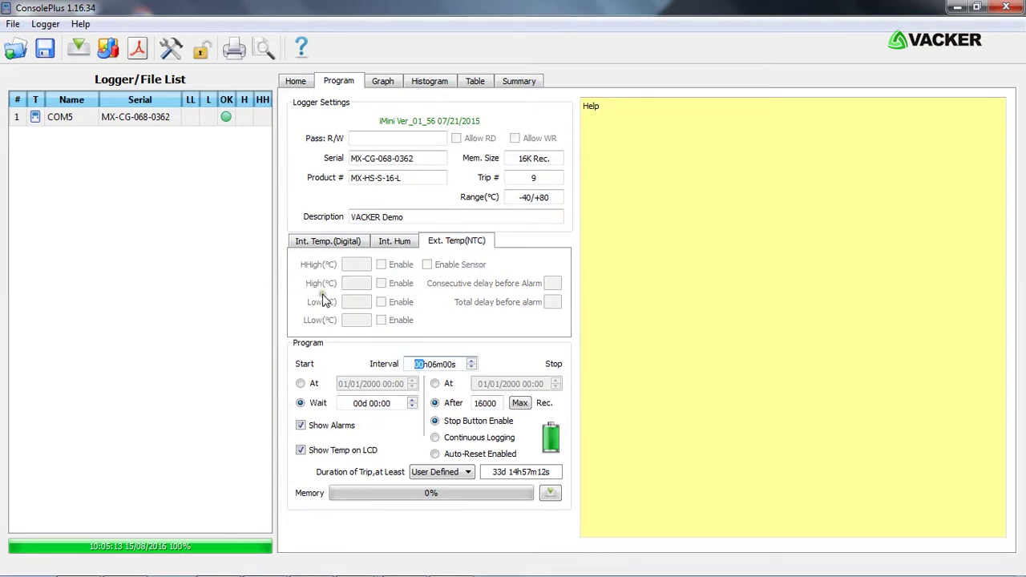
pyautogui.click(324, 239)
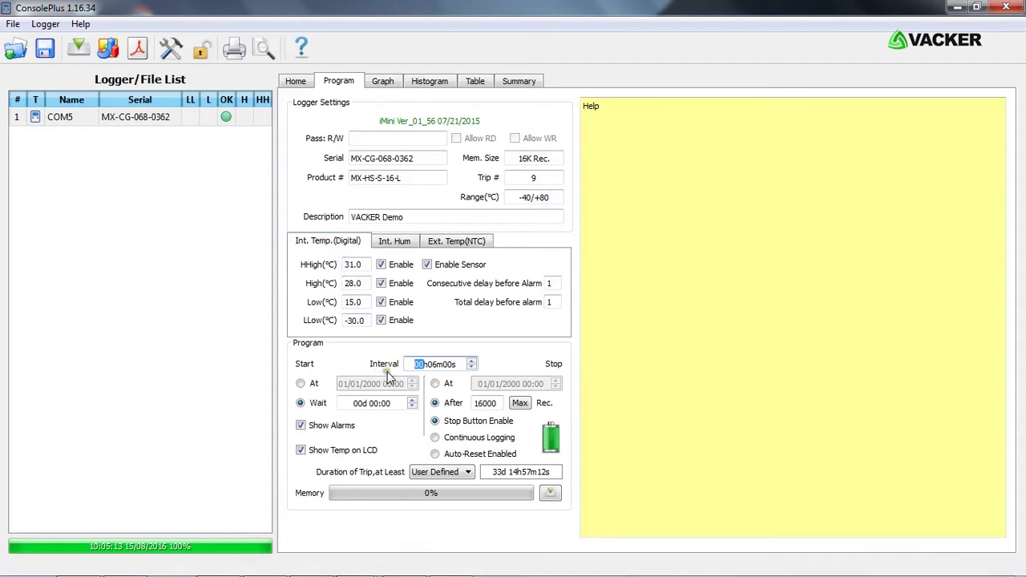
# Step: Set the sampling interval to 00h03m00s and stop after the maximum 16000 records
pyautogui.moveTo(462, 366); pyautogui.dragTo(395, 355)
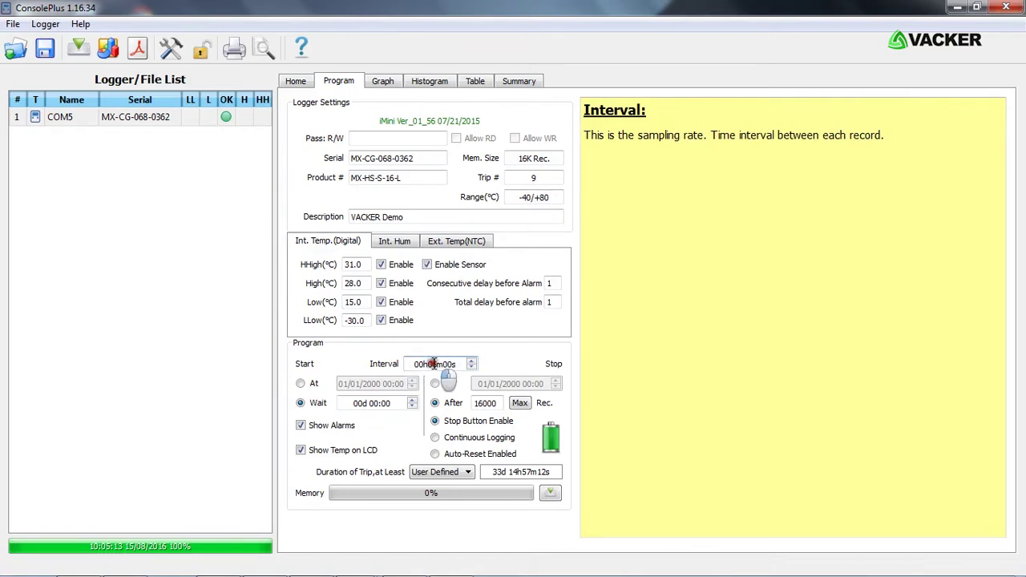
pyautogui.click(441, 363)
pyautogui.write('02')
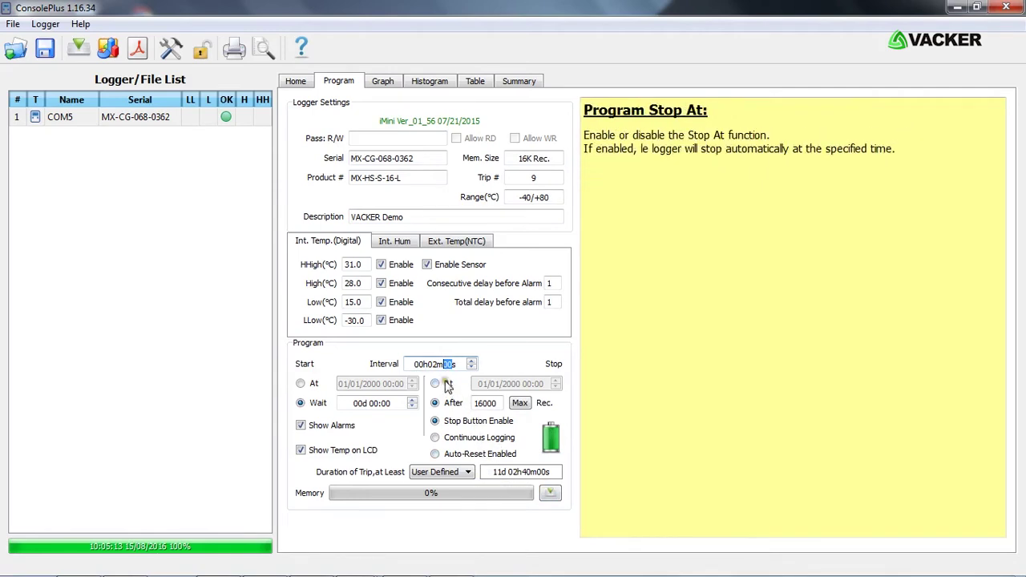
pyautogui.click(433, 363)
pyautogui.write('30')
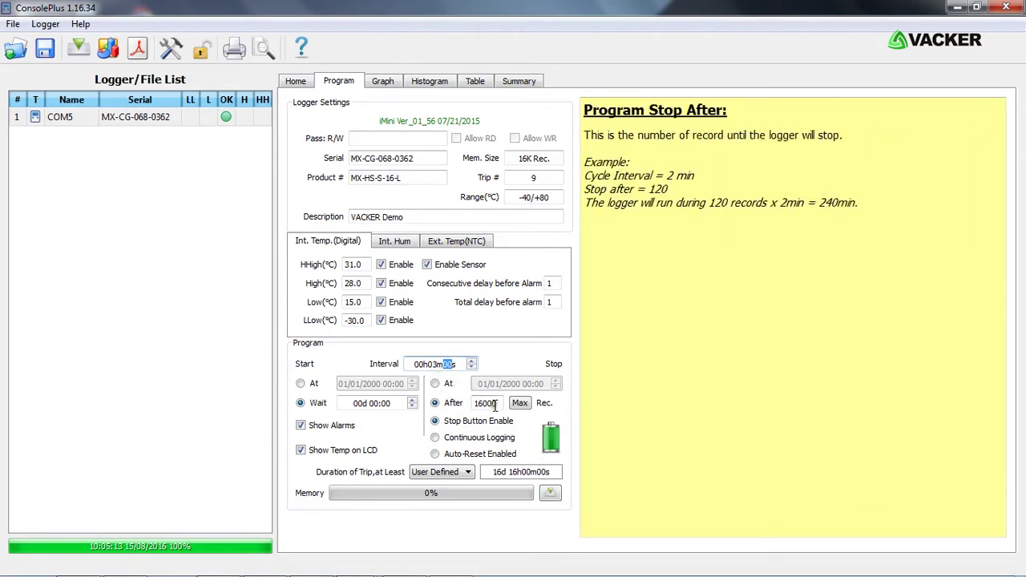
pyautogui.click(521, 404)
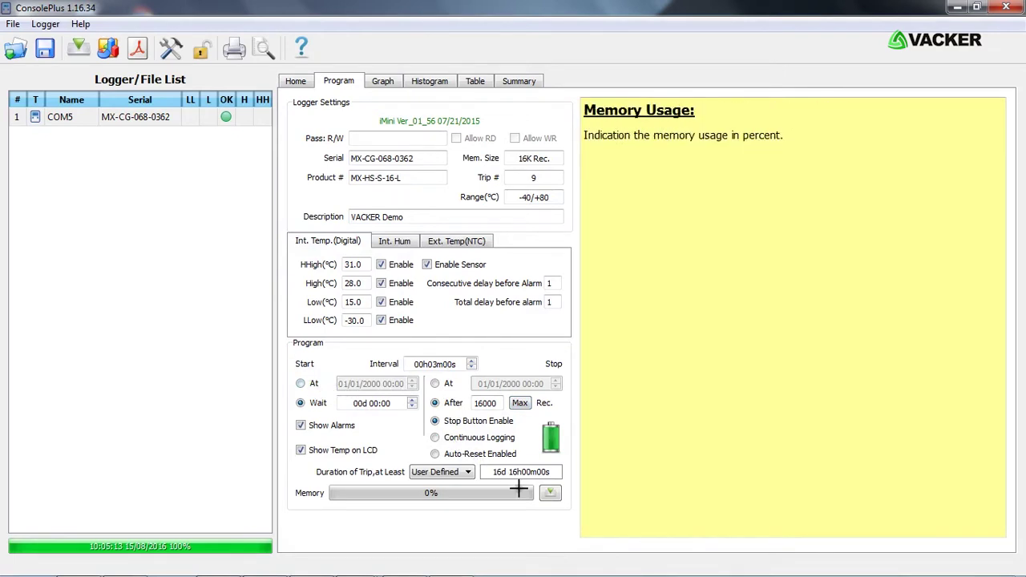
# Step: Program the logger with these settings and confirm the prompt
pyautogui.click(552, 494)
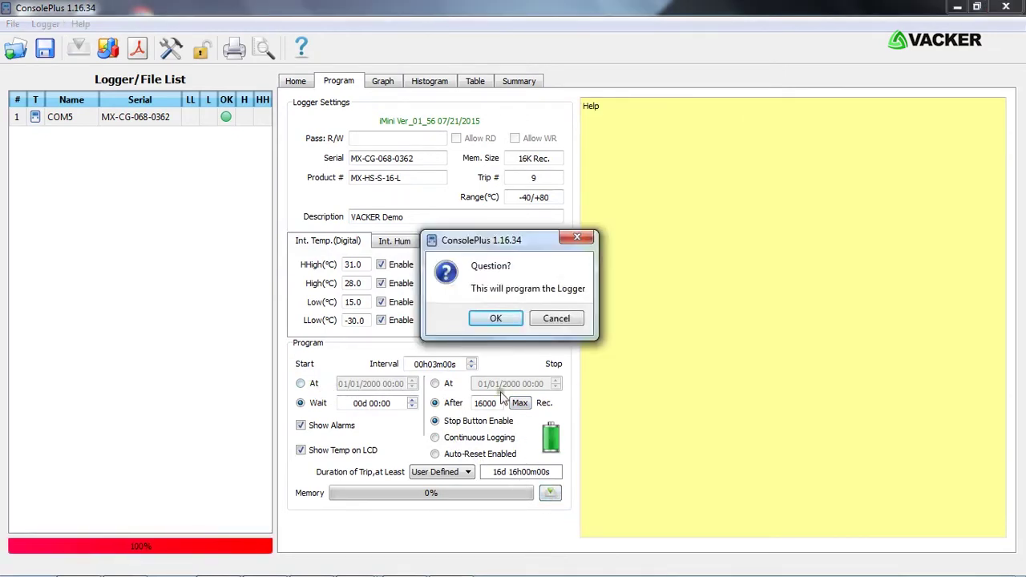
pyautogui.click(480, 320)
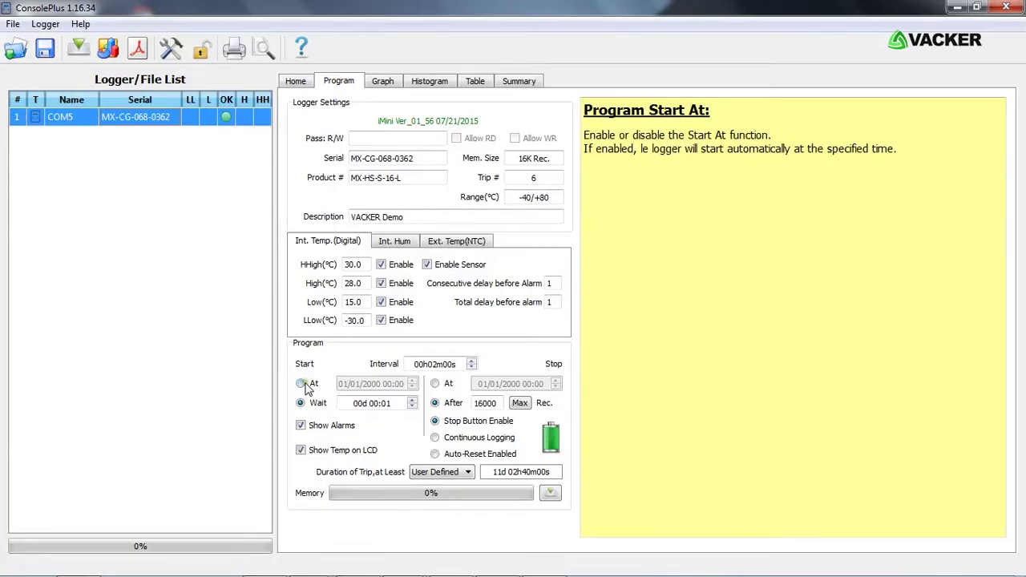
# Step: Schedule start at 08/03/2016 12:56 and stop at 08/04/2016 12:57, then program the logger
pyautogui.click(301, 384)
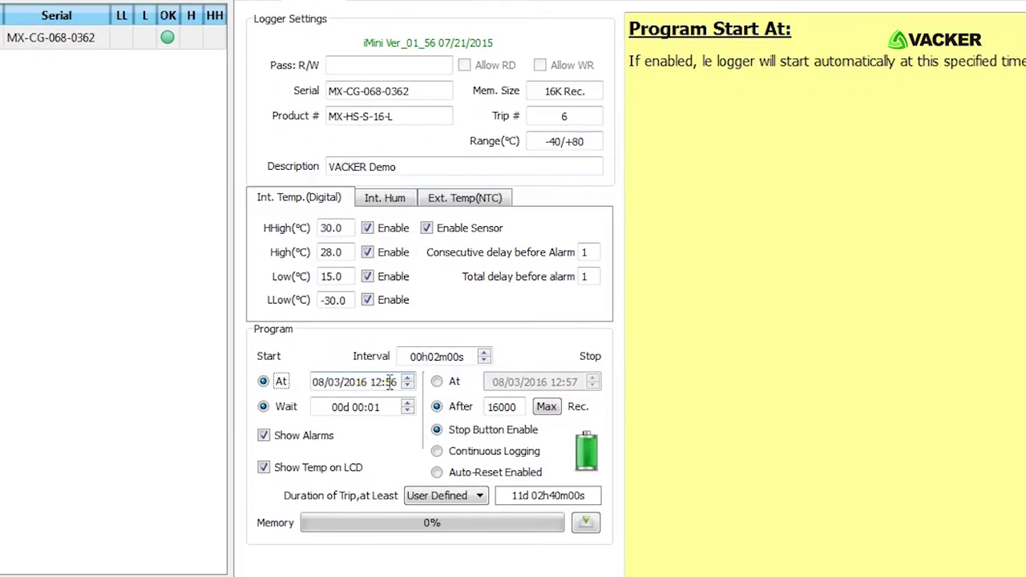
pyautogui.click(436, 382)
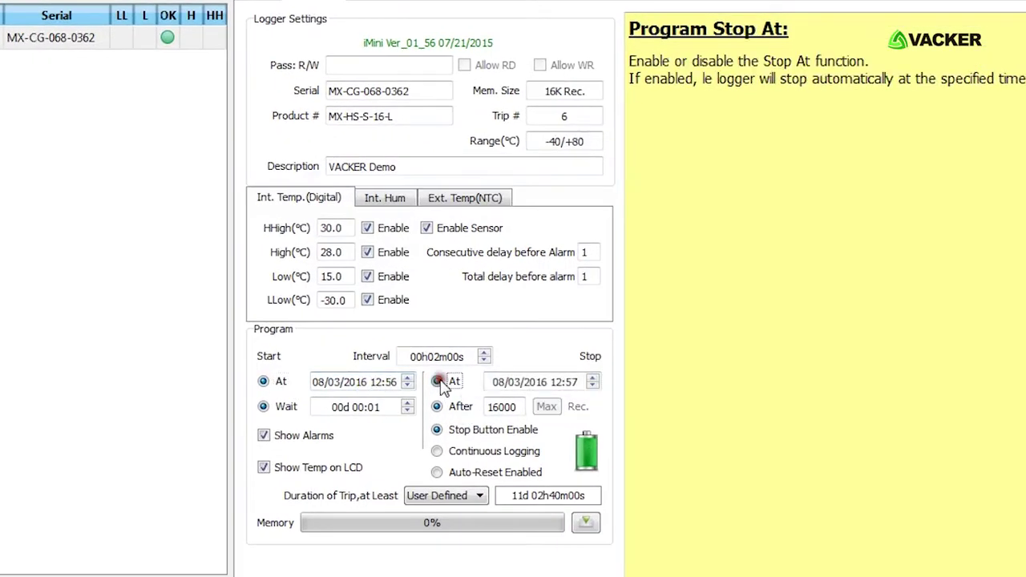
pyautogui.click(511, 382)
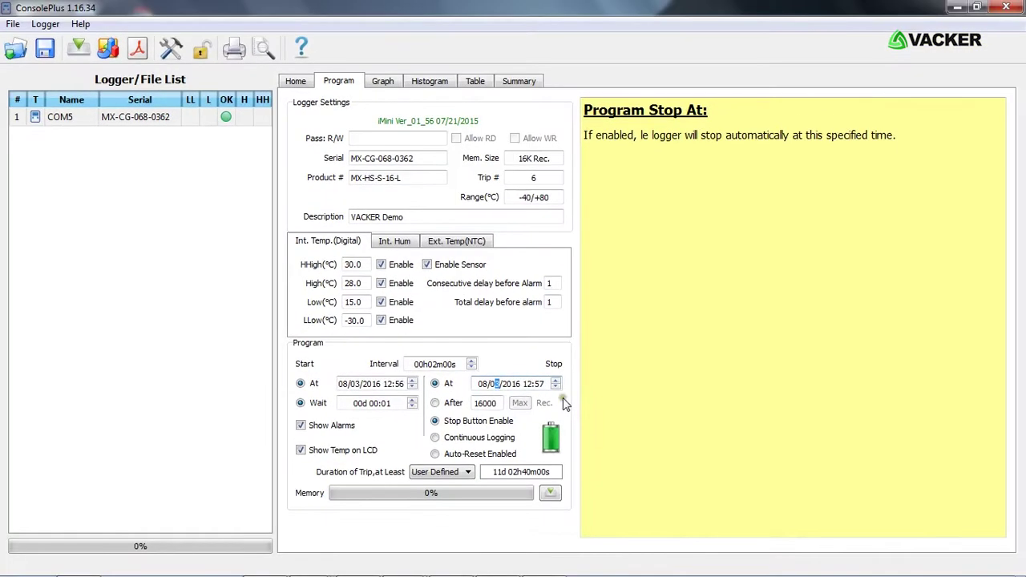
pyautogui.write('4')
pyautogui.click(555, 495)
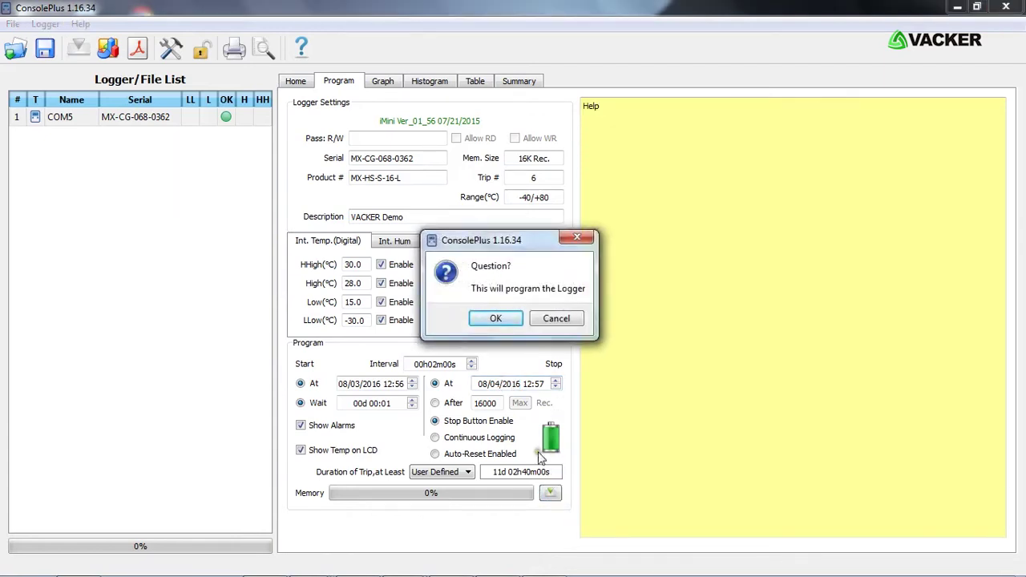
# Step: Confirm writing the scheduled start and stop times to the logger
pyautogui.click(494, 320)
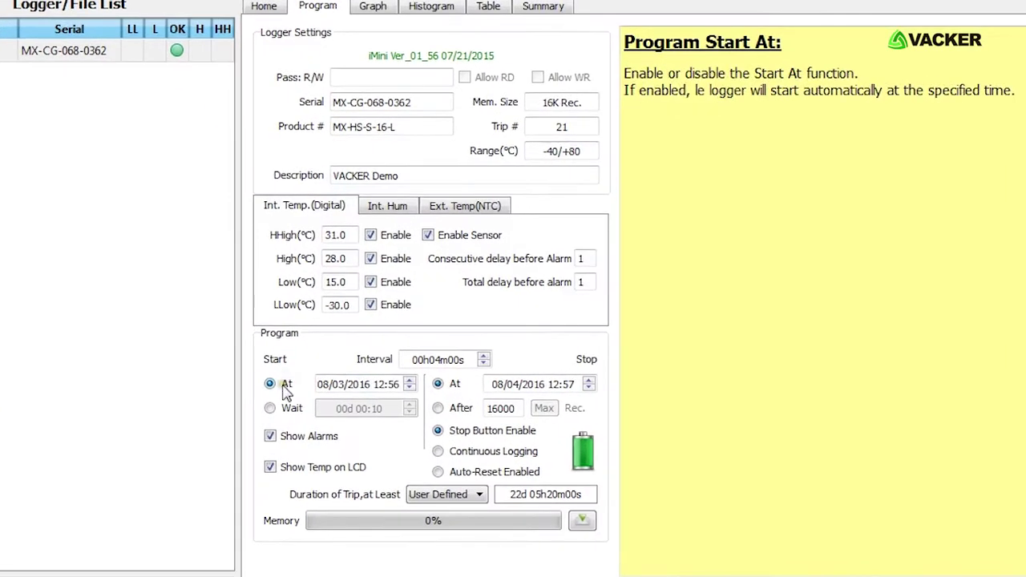
# Step: Switch to stopping after 16000 records and program the logger
pyautogui.click(445, 385)
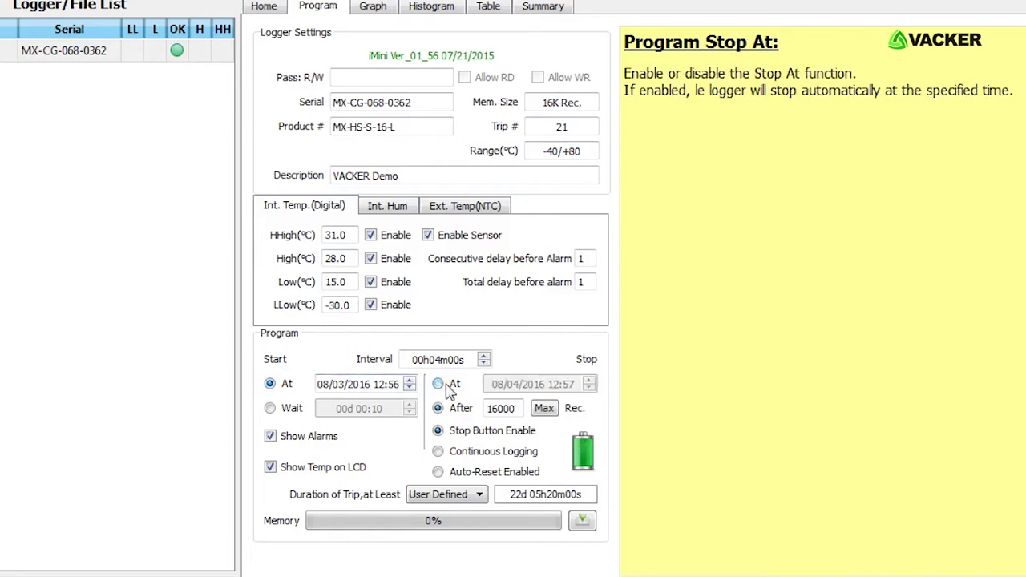
pyautogui.click(583, 521)
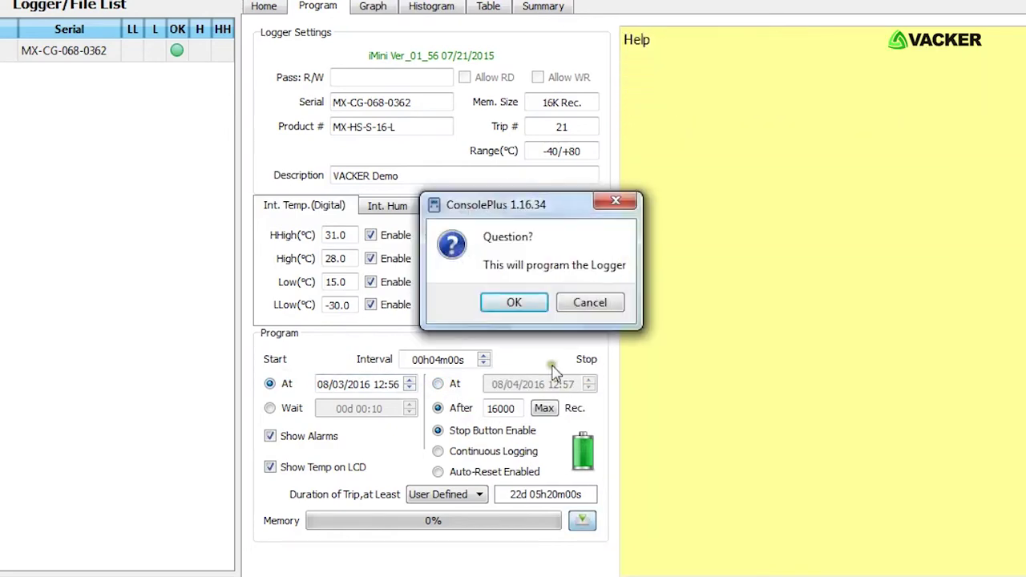
pyautogui.click(514, 302)
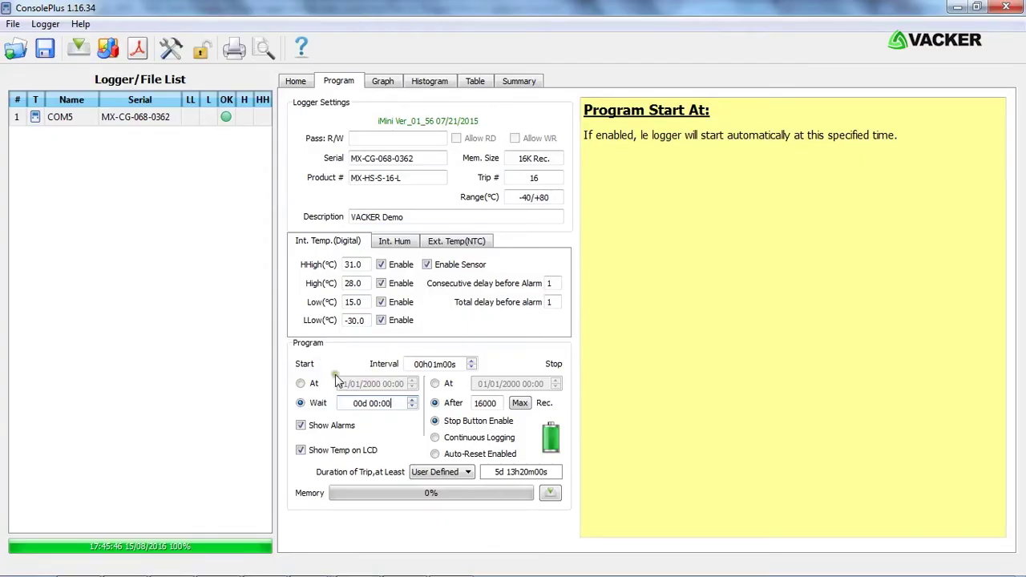
# Step: Set a 10-minute start delay and program logger MX-CG-068-0362
pyautogui.moveTo(354, 404); pyautogui.dragTo(409, 414)
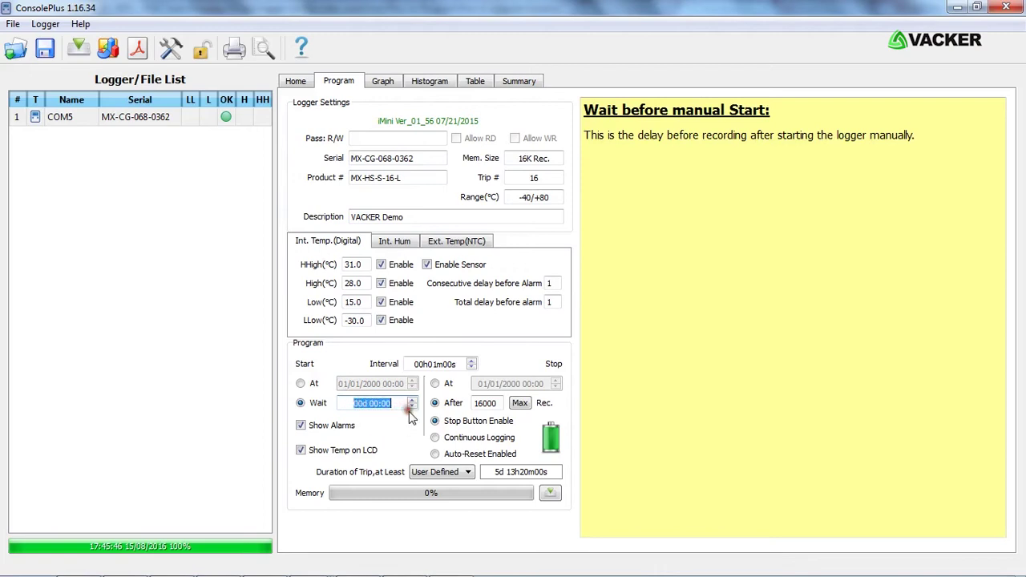
pyautogui.write('10')
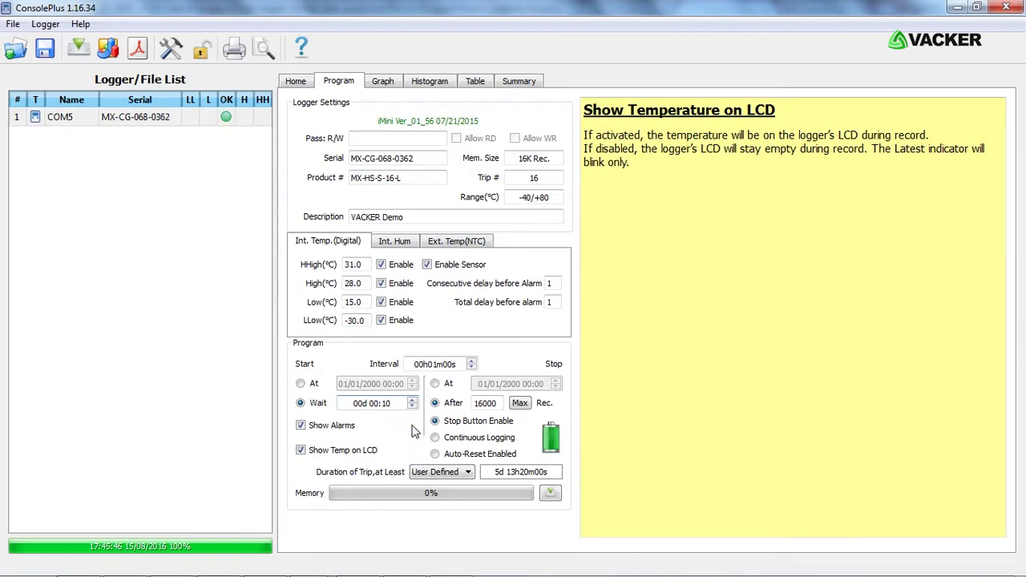
pyautogui.click(549, 494)
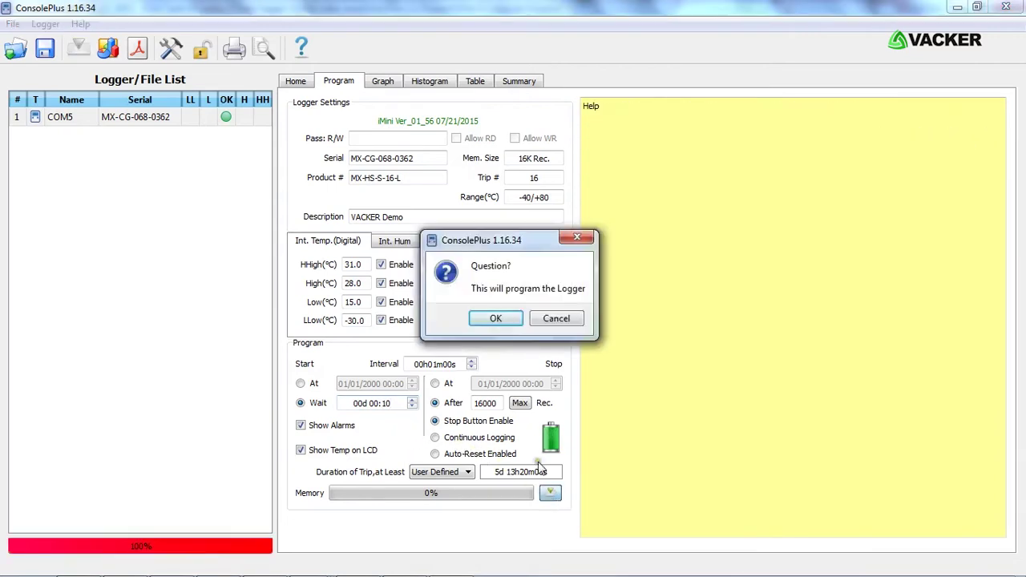
pyautogui.click(496, 319)
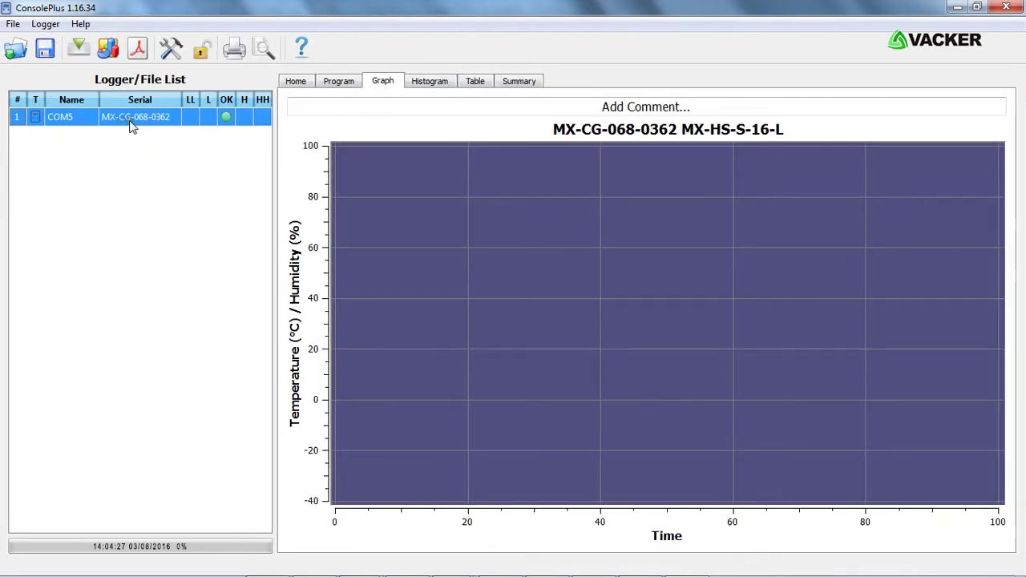
# Step: Set a 4-minute interval, start at 08/03/2016 17:19, and stop at maximum records
pyautogui.click(335, 82)
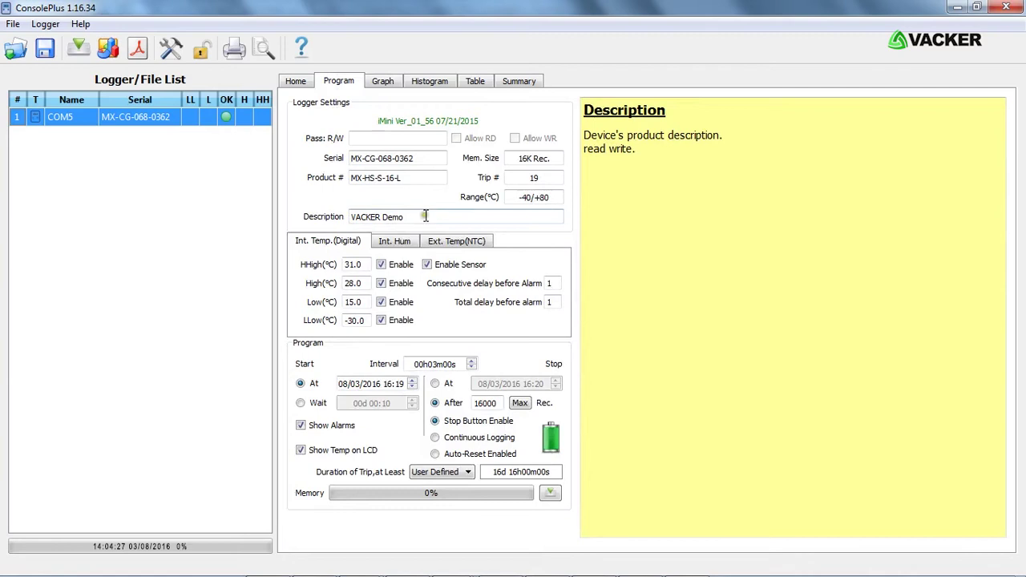
pyautogui.click(357, 217)
pyautogui.press('End')
pyautogui.click(471, 361)
pyautogui.click(388, 383)
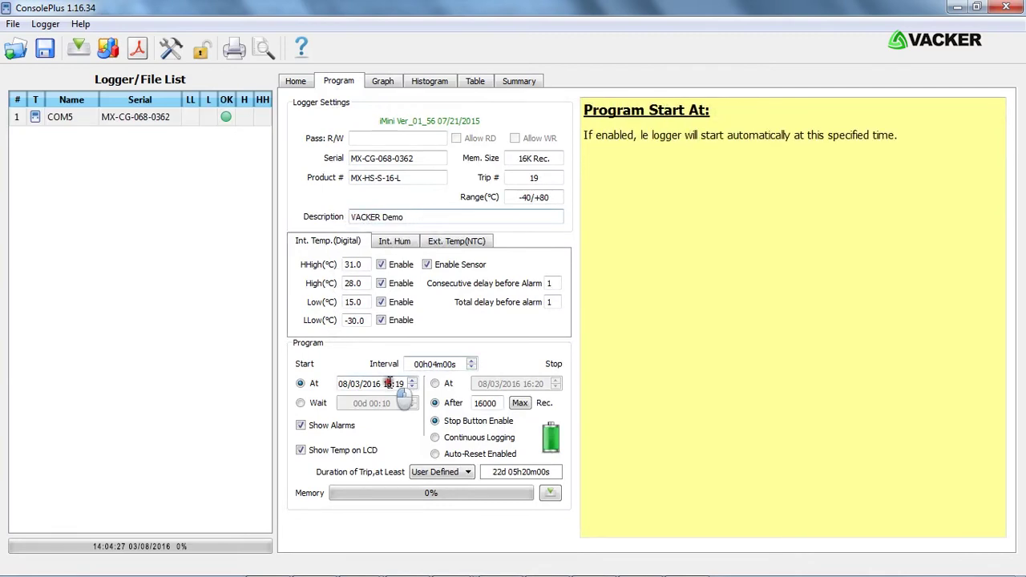
pyautogui.click(519, 403)
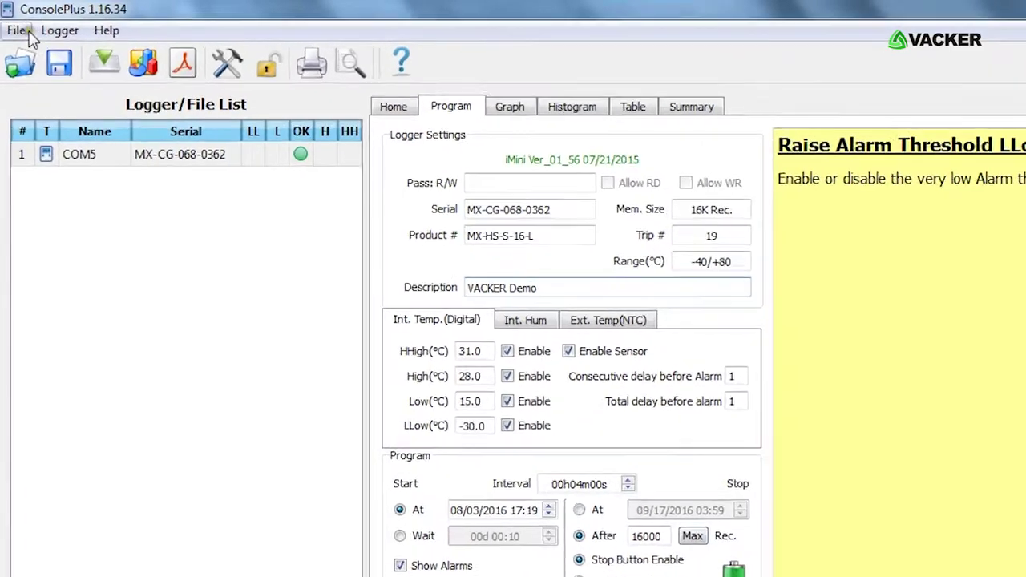
# Step: Save these program settings as the template 'Template-demo'
pyautogui.click(15, 25)
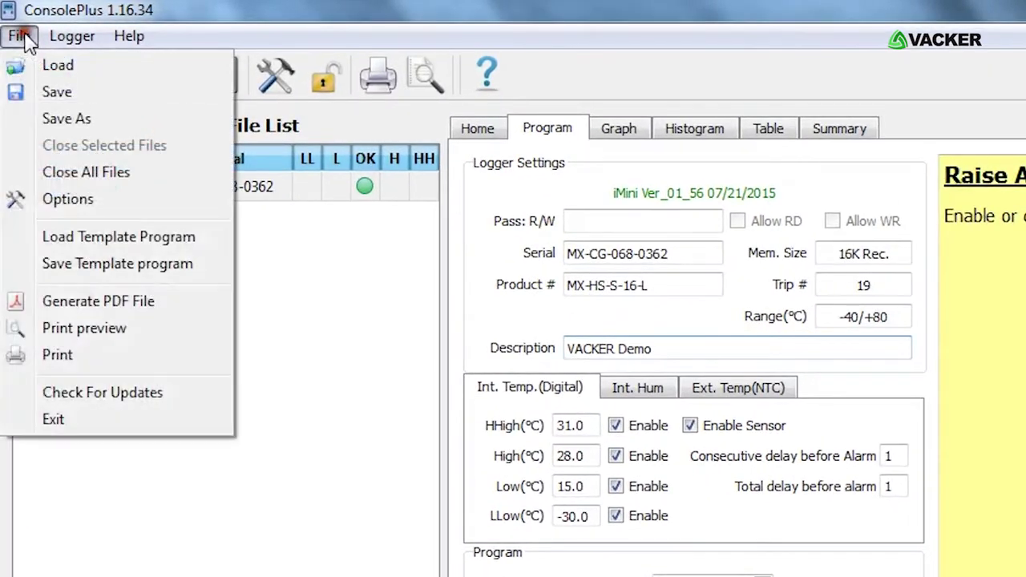
pyautogui.click(34, 264)
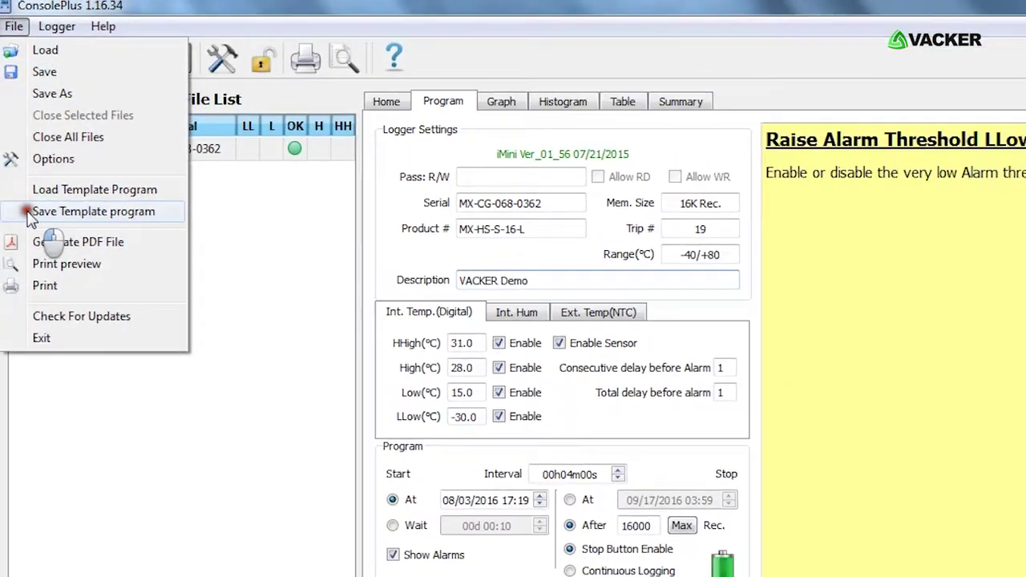
pyautogui.click(156, 299)
pyautogui.write('Template-demo')
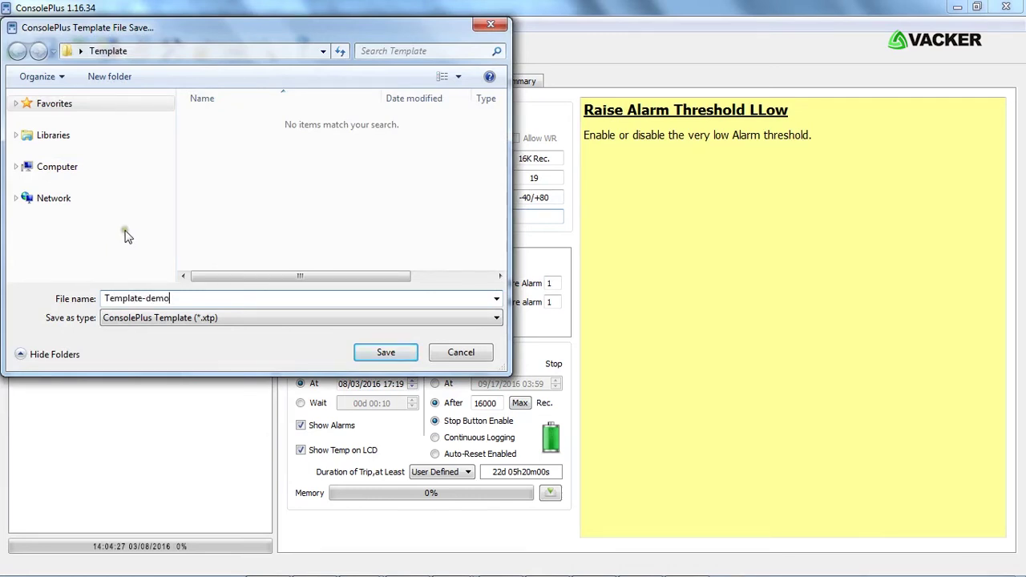
pyautogui.click(385, 352)
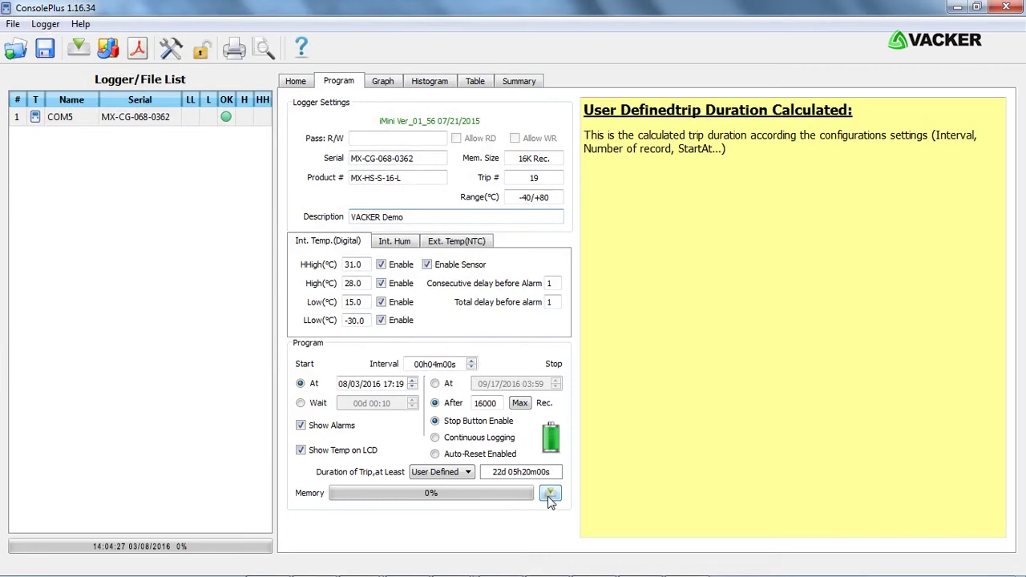
# Step: Write the 4-minute template settings to logger MX-CG-068-0362 and confirm
pyautogui.click(549, 493)
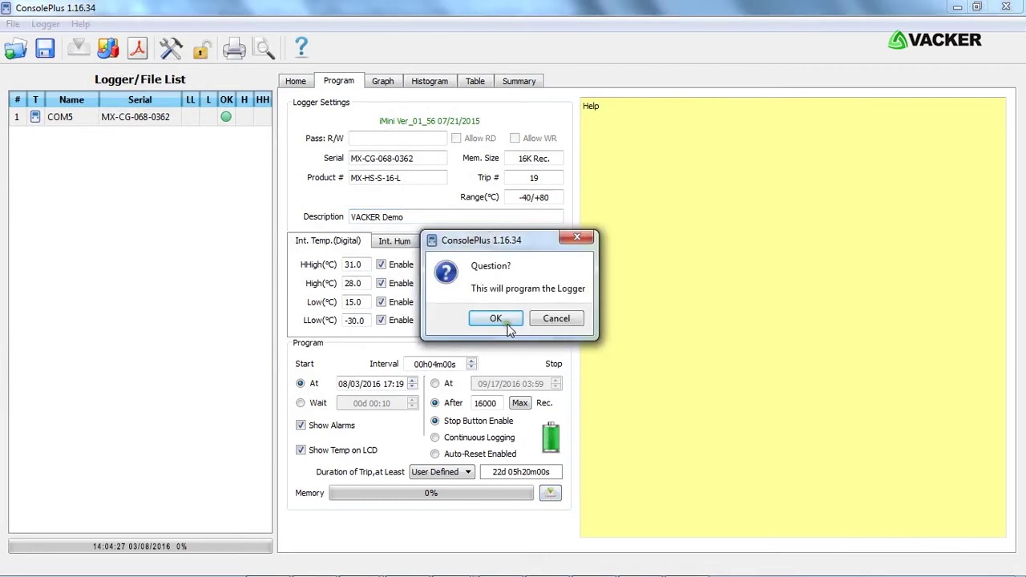
pyautogui.click(507, 325)
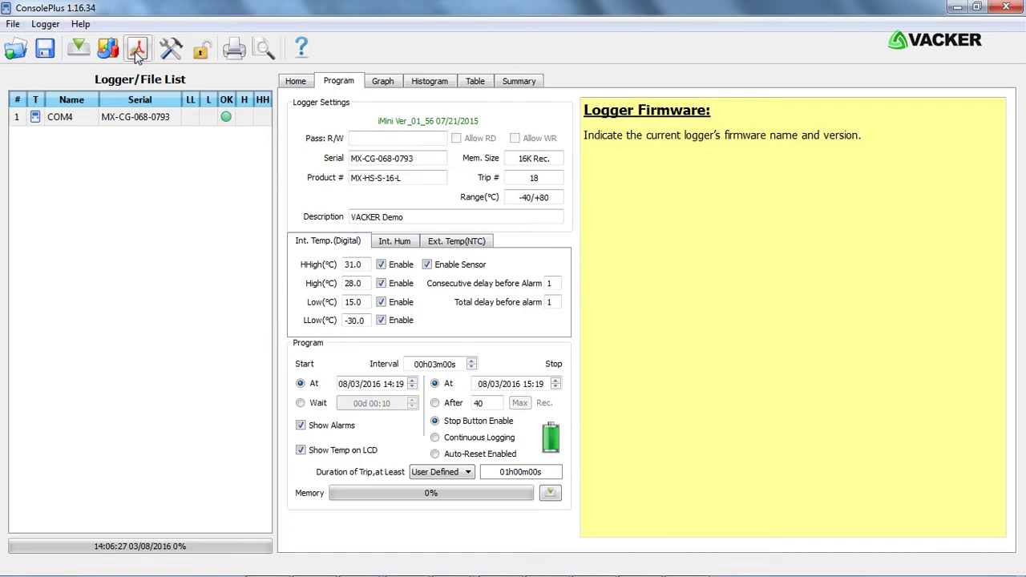
# Step: Load the Template-demo.xtp template onto logger MX-CG-068-0793 and request programming it
pyautogui.click(17, 25)
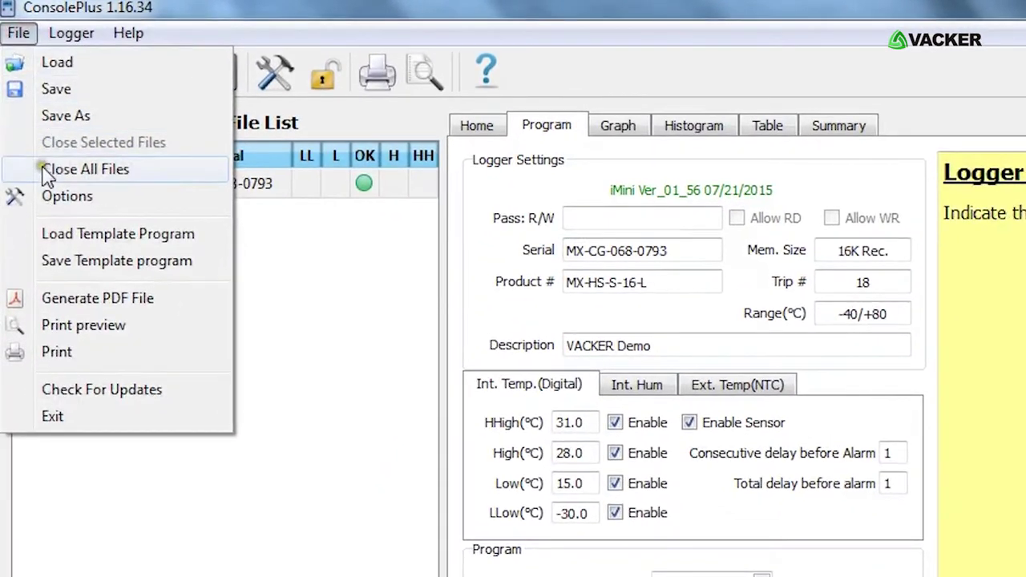
pyautogui.click(27, 231)
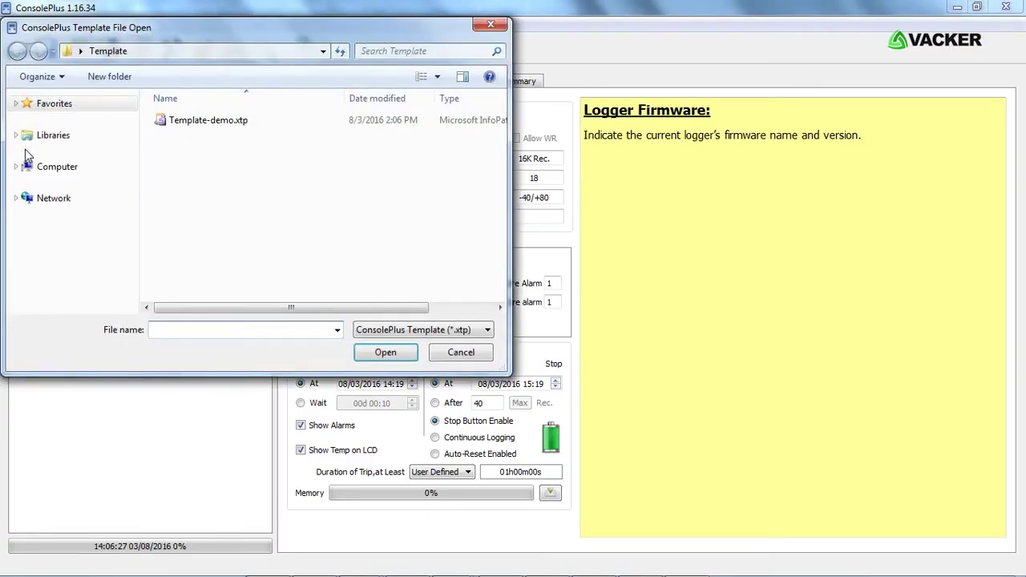
pyautogui.click(202, 120)
pyautogui.click(377, 352)
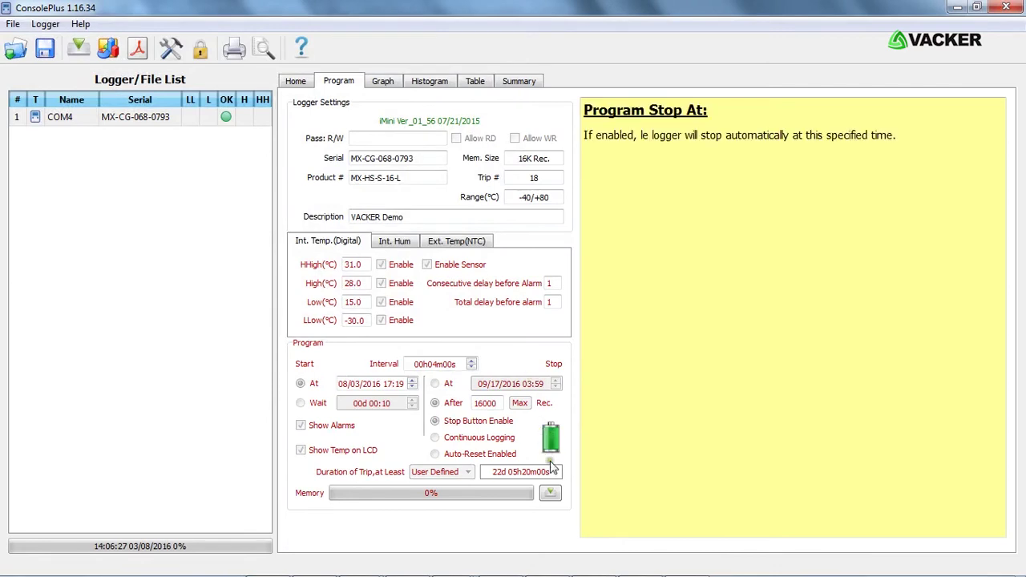
pyautogui.click(550, 492)
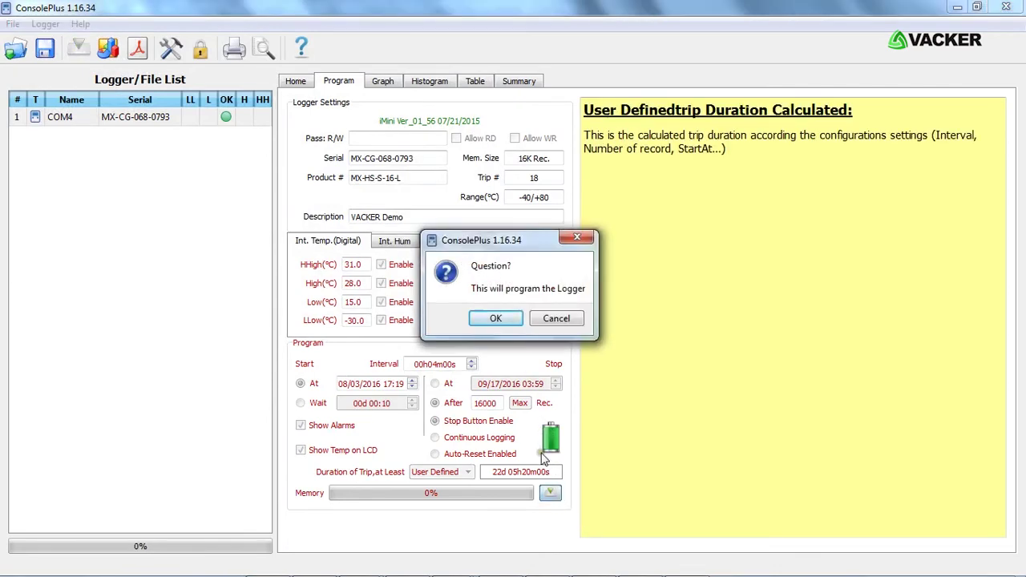
# Step: Confirm programming MX-CG-068-0793, then program the next logger, MX-CG-068-0871, with the same settings
pyautogui.click(497, 321)
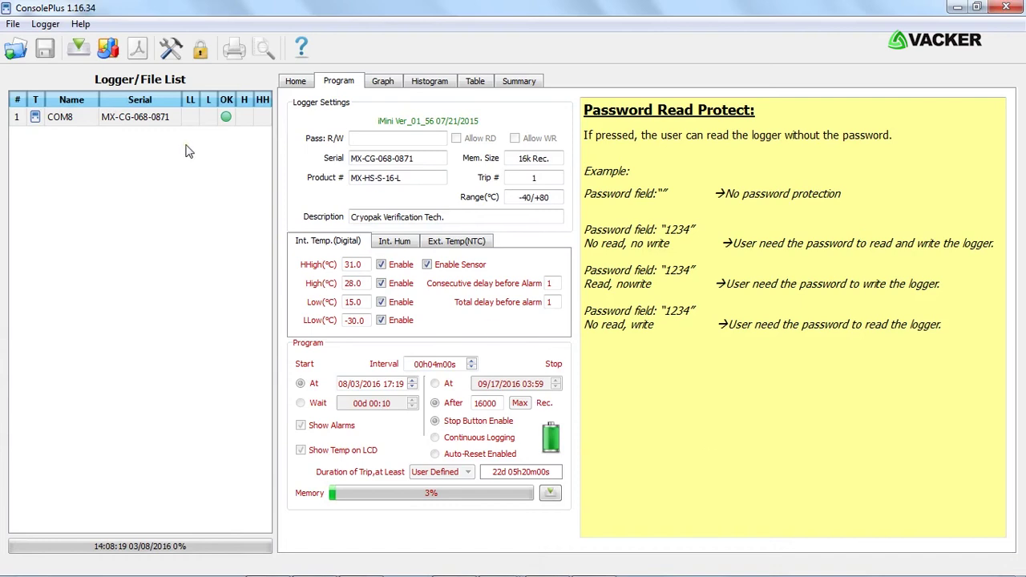
pyautogui.click(551, 492)
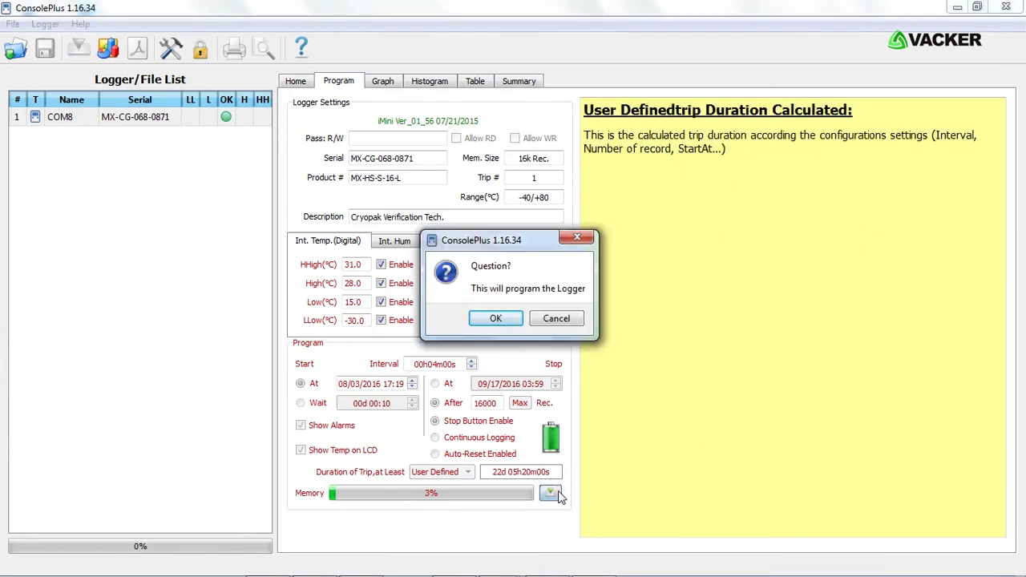
pyautogui.click(494, 319)
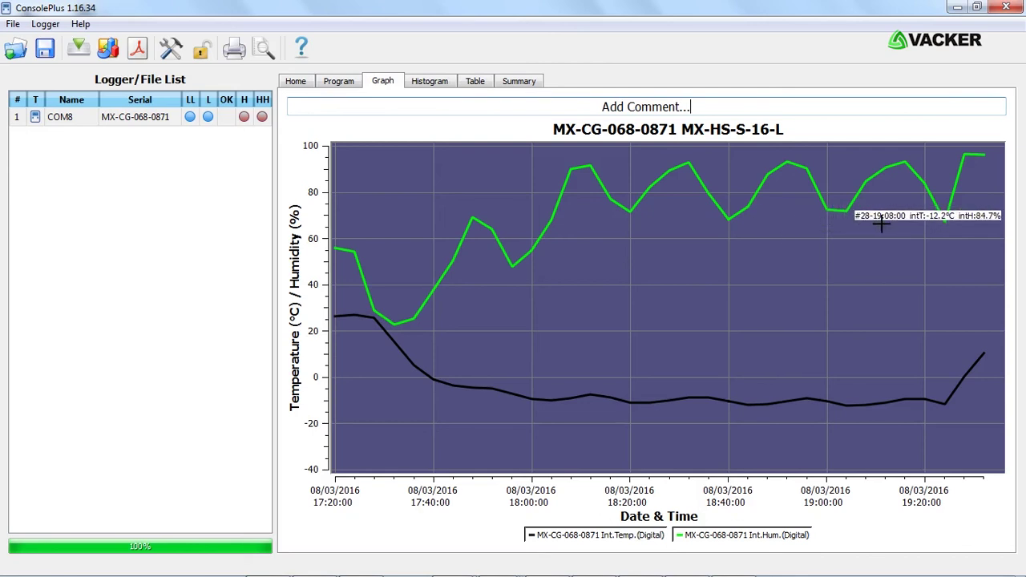
# Step: Switch through the Histogram, Table and Summary views of logger MX-CG-068-0871's recording
pyautogui.click(430, 83)
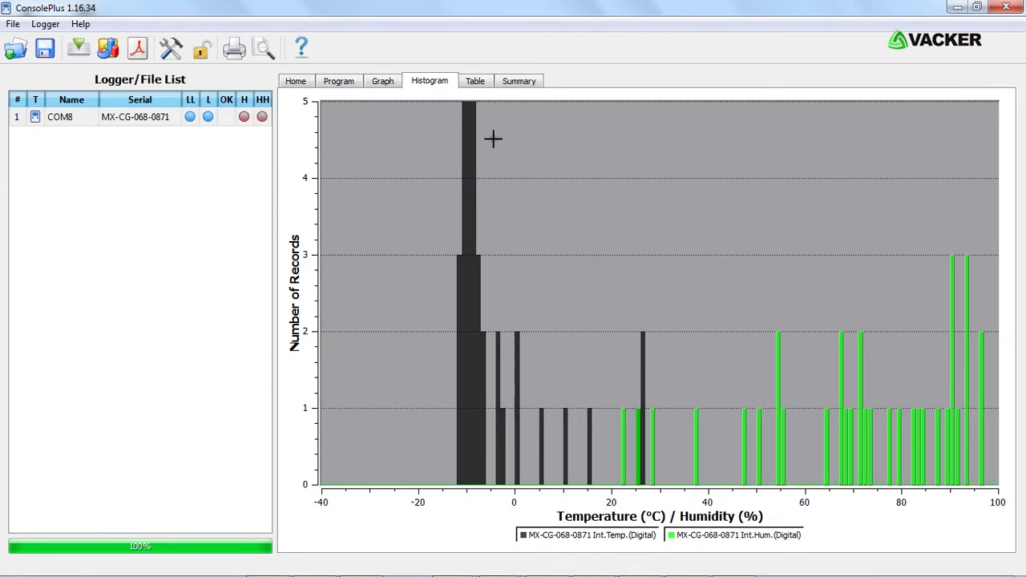
pyautogui.click(481, 83)
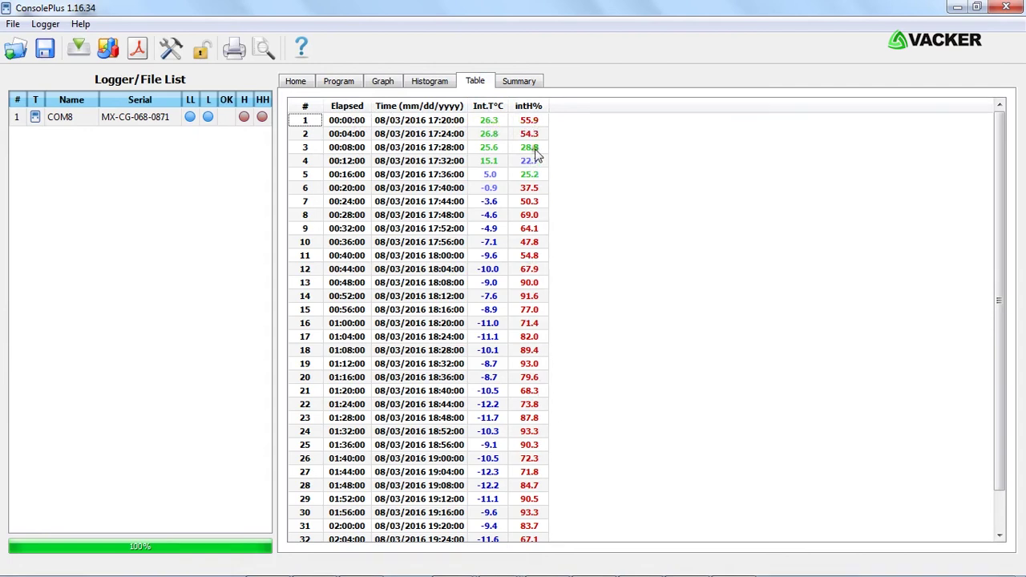
pyautogui.click(524, 80)
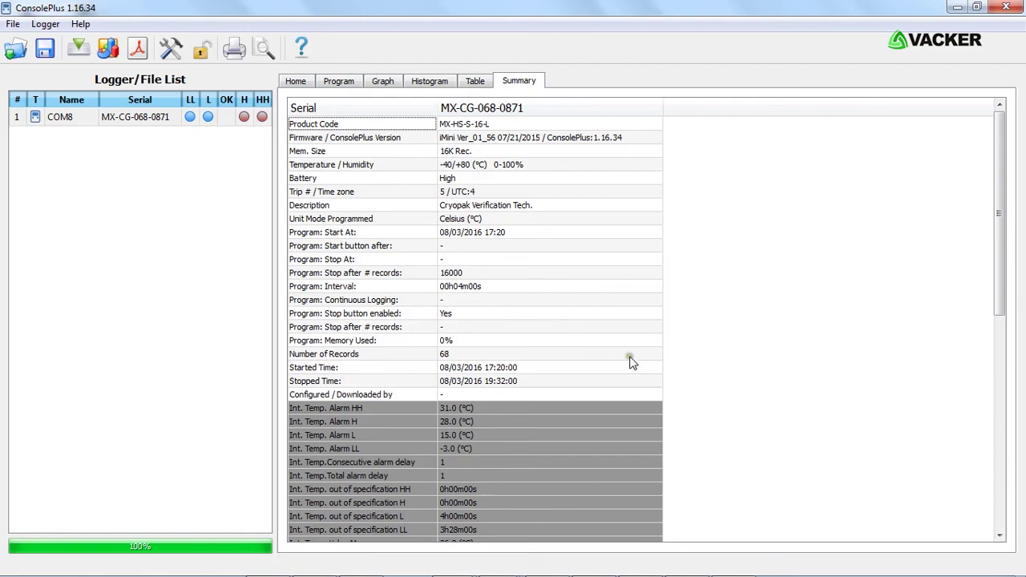
# Step: Scroll the summary down to the humidity statistics: 96.4% max, 71.2% average, 22.7% min
pyautogui.scroll(-3, 679, 413)
pyautogui.scroll(-4, 673, 419)
pyautogui.scroll(-2, 671, 418)
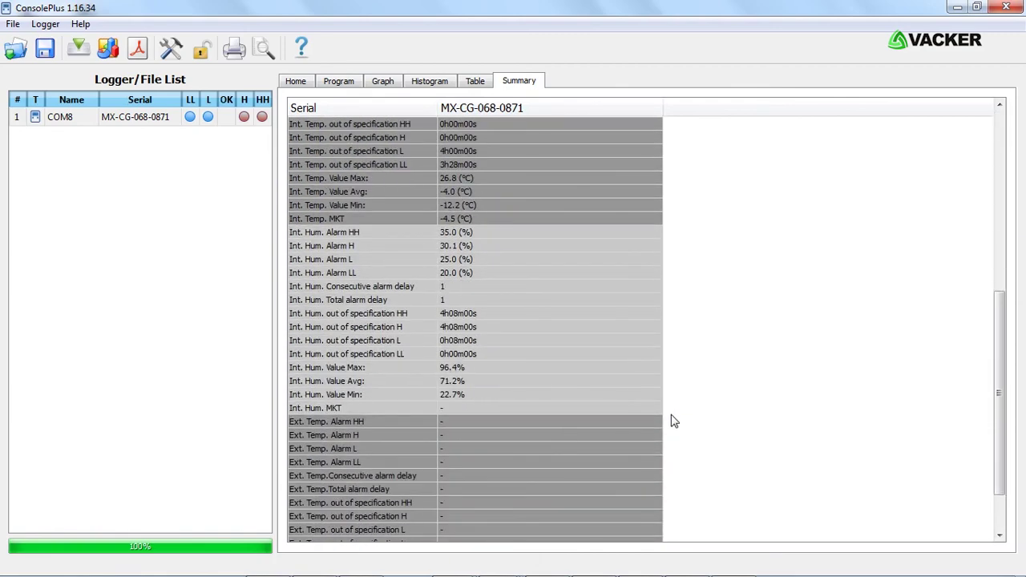
pyautogui.scroll(-2, 673, 421)
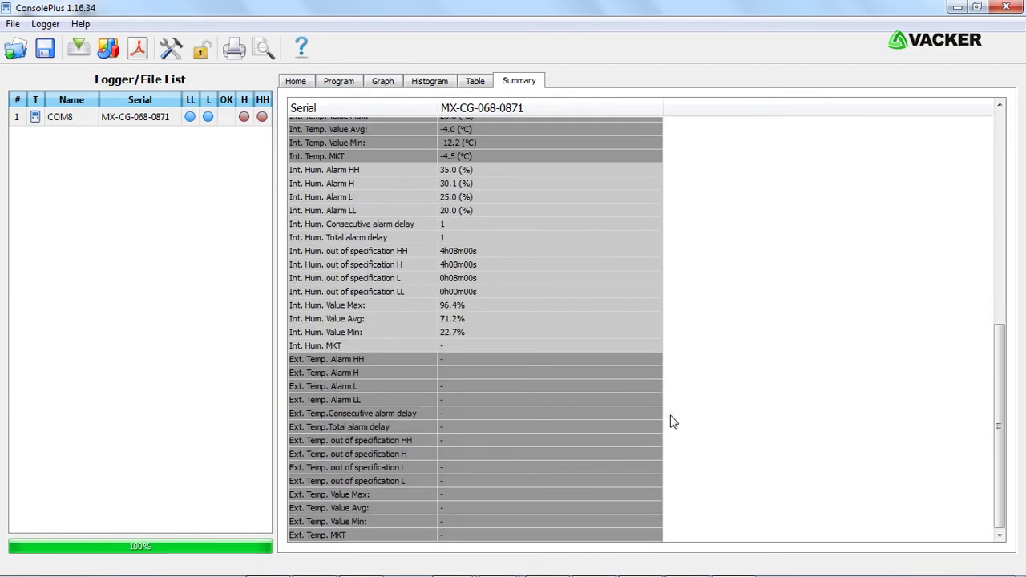